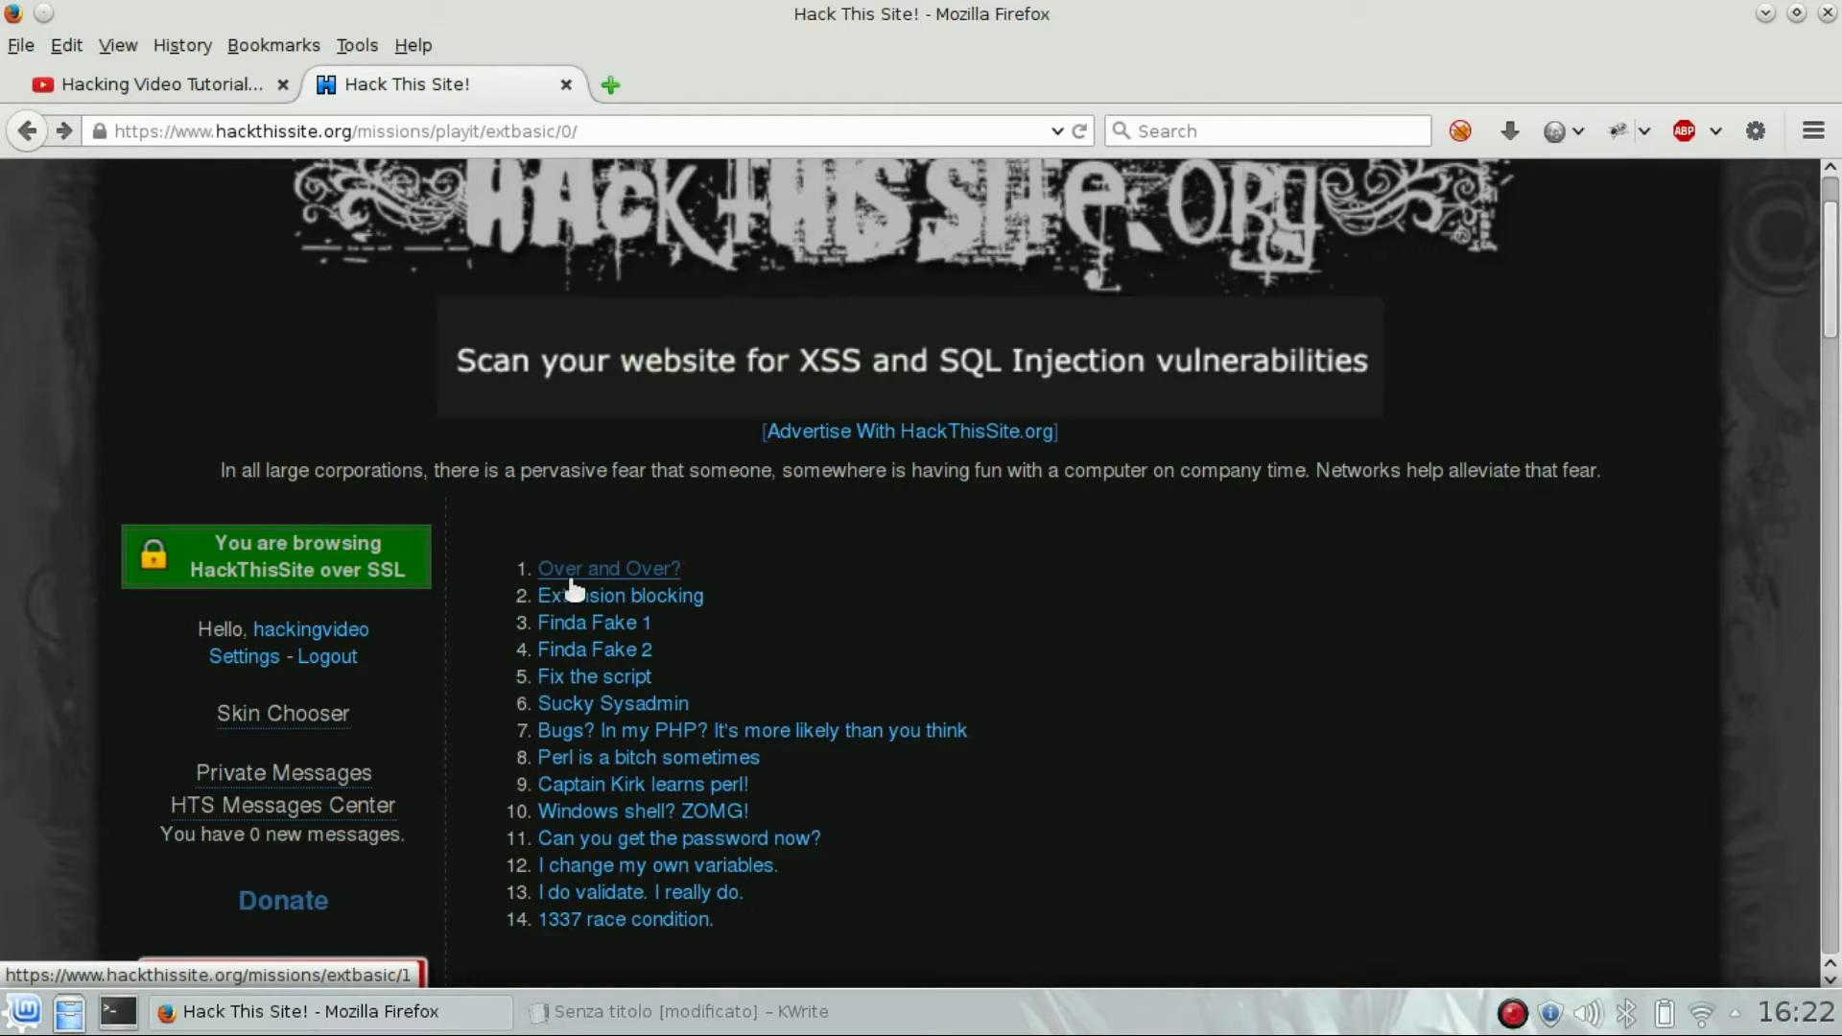
- Open the 'Over and Over?' mission and examine the 'char lol[200];' buffer line and the crash question
{"action": "left_click", "coordinate": [624, 570]}
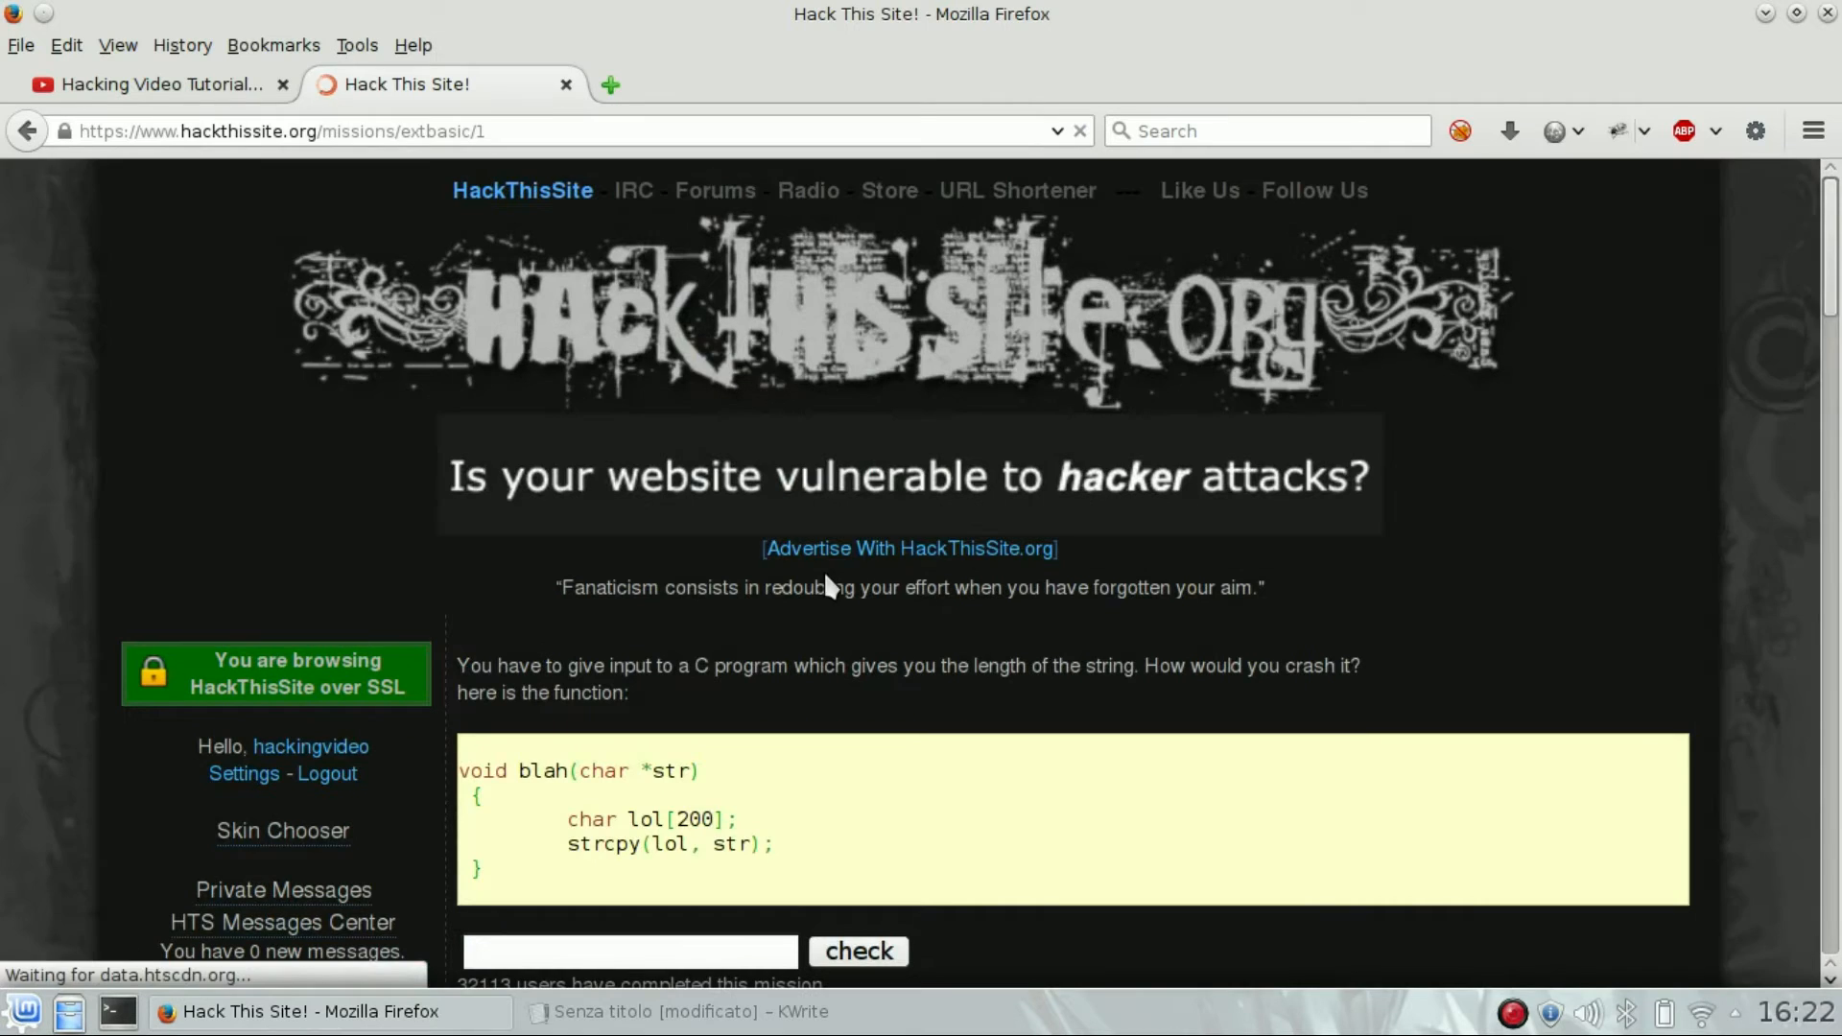
{"action": "scroll", "coordinate": [1375, 673], "scroll_direction": "down", "scroll_amount": 3}
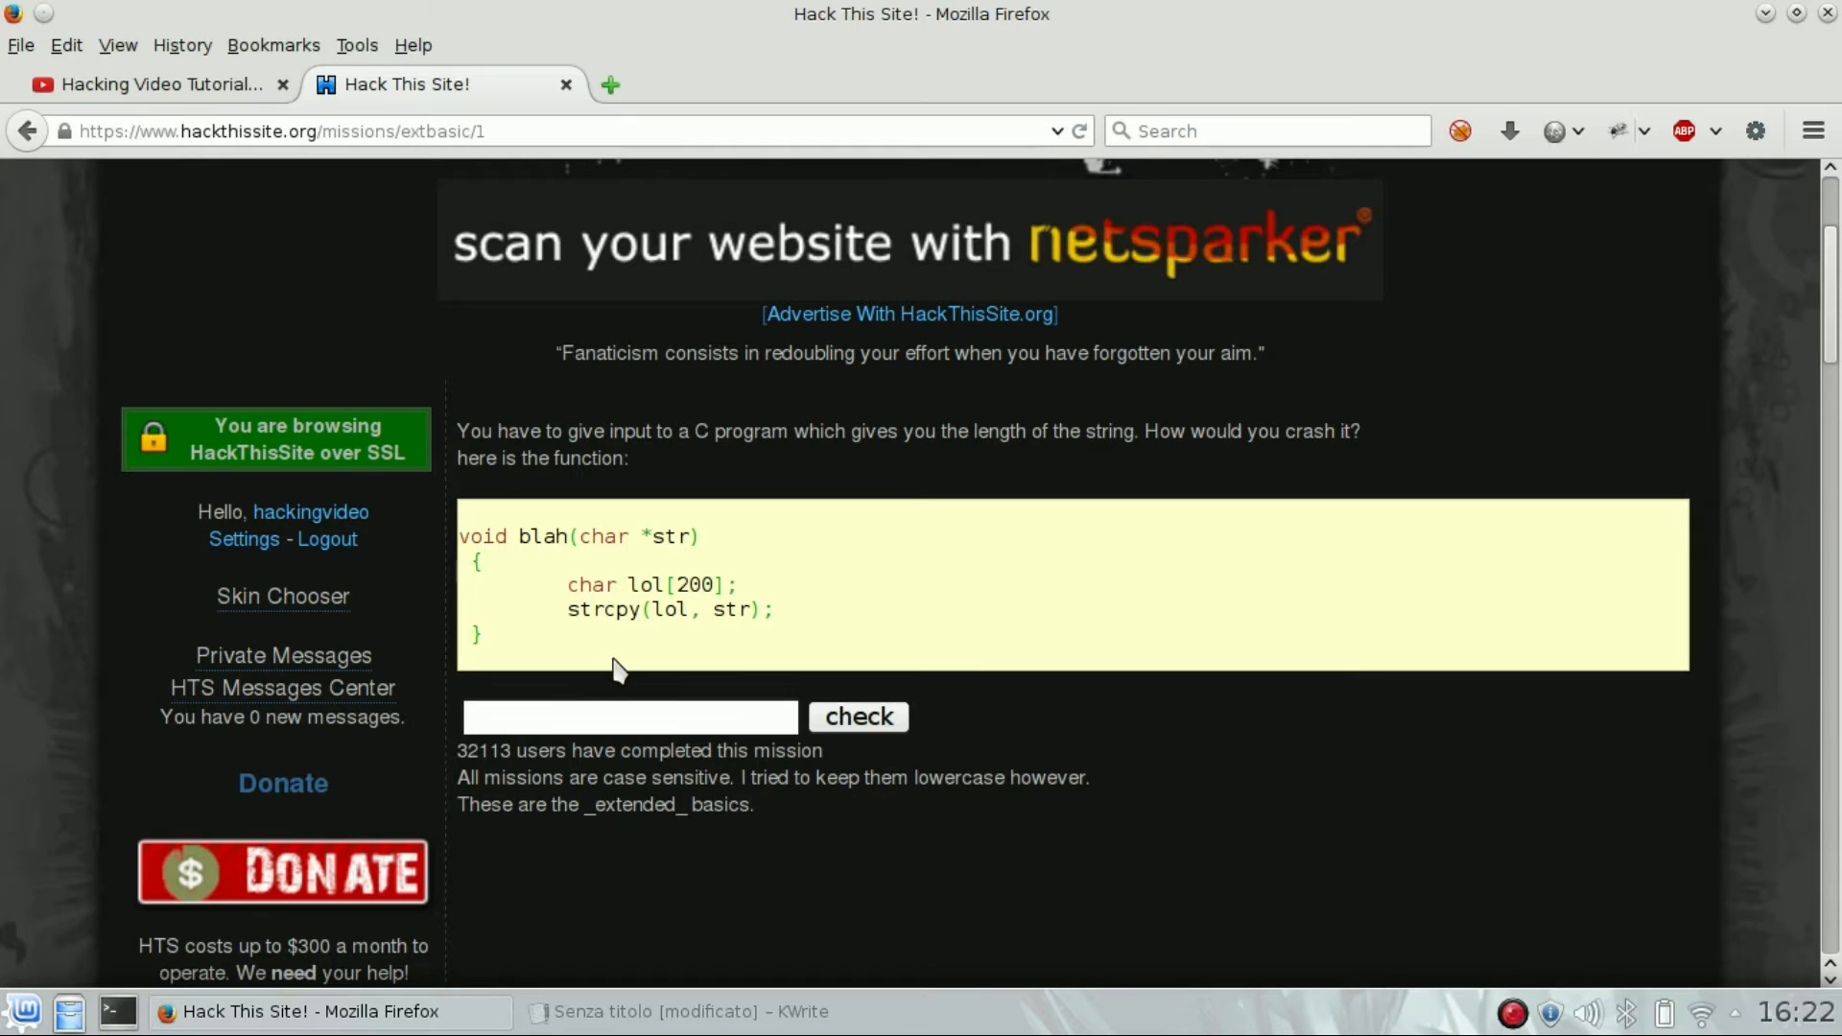
{"action": "left_click_drag", "start_coordinate": [569, 587], "coordinate": [796, 602]}
{"action": "left_click", "coordinate": [752, 597]}
{"action": "double_click", "coordinate": [698, 584]}
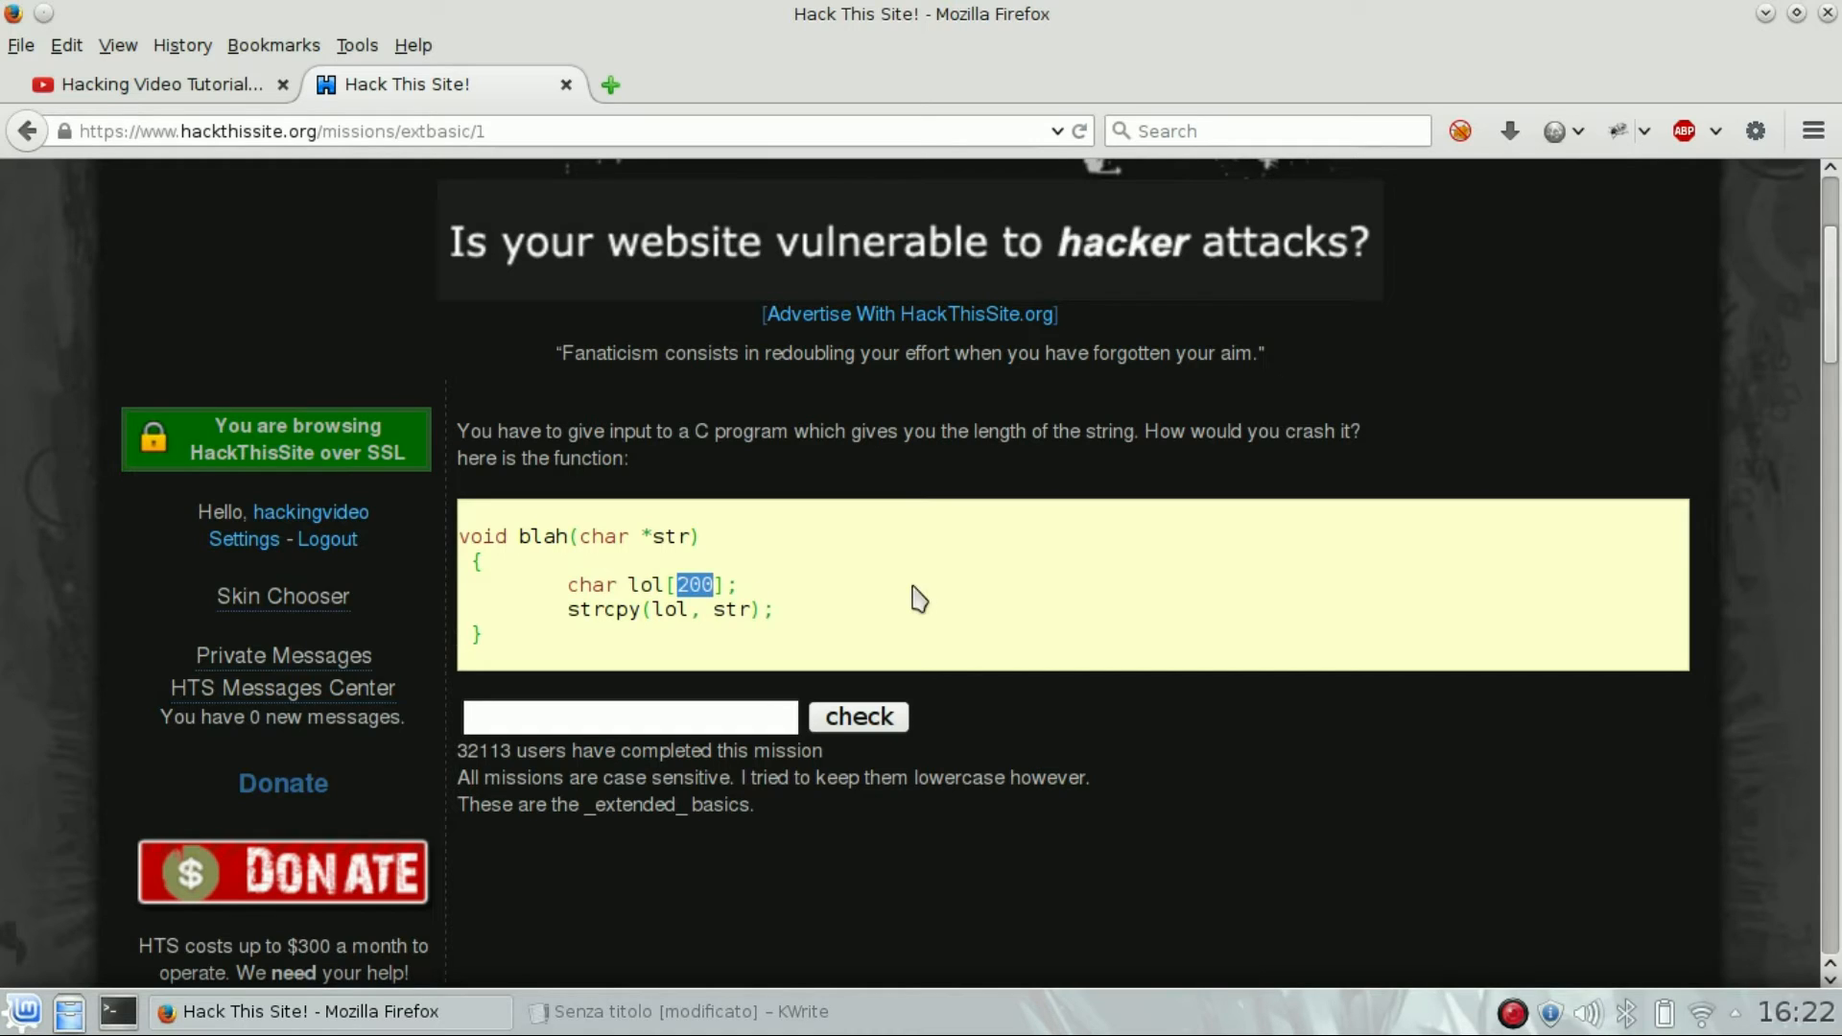
{"action": "left_click_drag", "start_coordinate": [1159, 431], "coordinate": [1361, 430]}
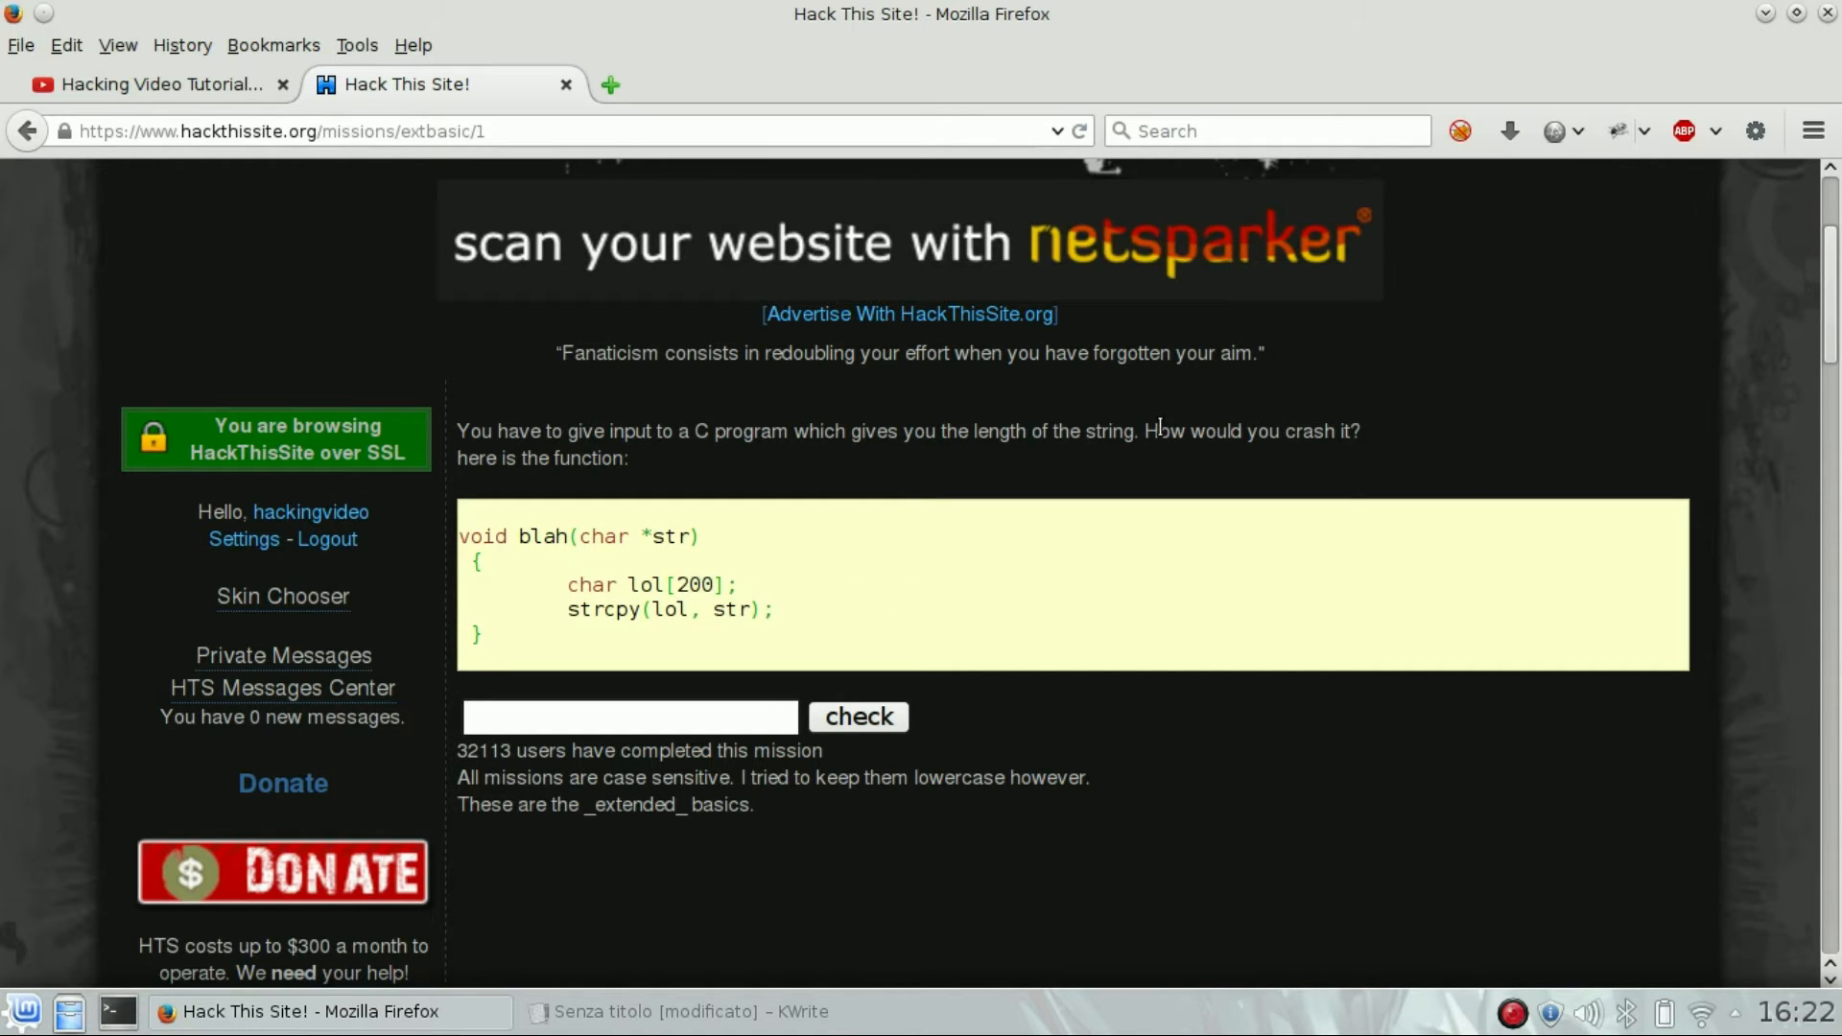
{"action": "left_click", "coordinate": [1377, 443]}
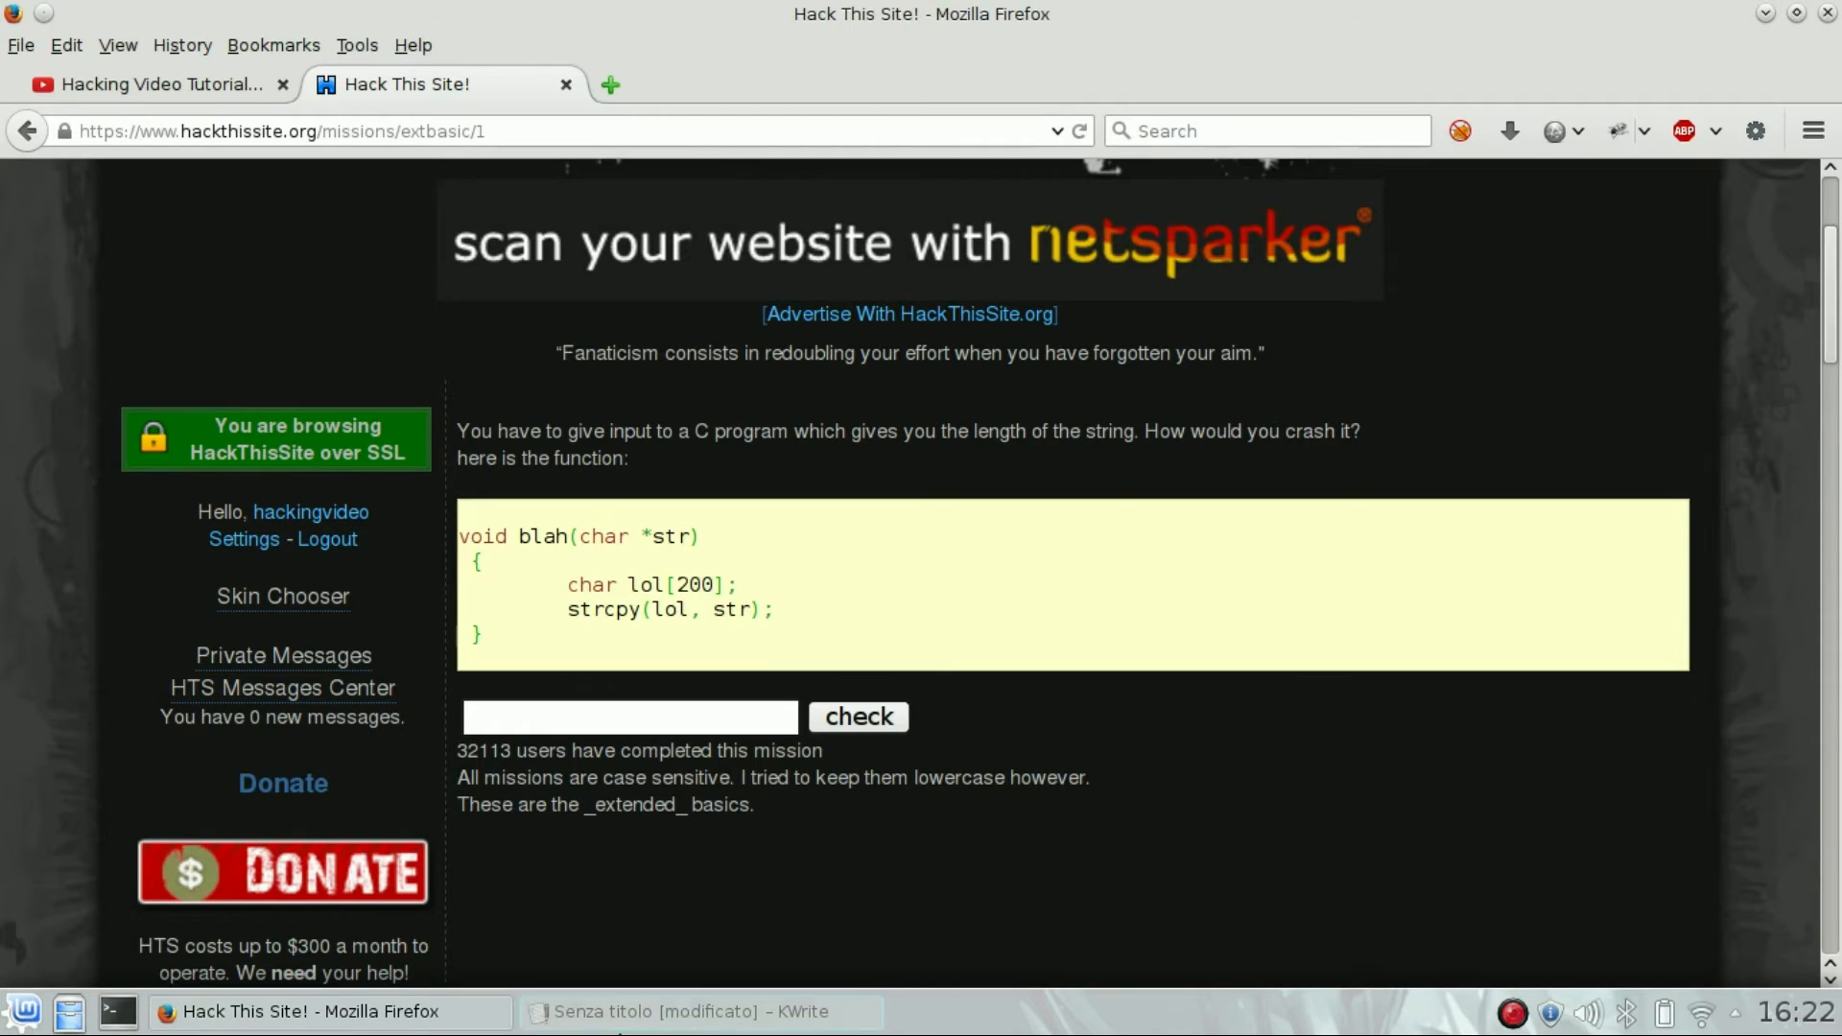
- Grow the line of 'a's past 300 characters by select-copy-pasting it, then select it all
{"action": "left_click", "coordinate": [691, 1010]}
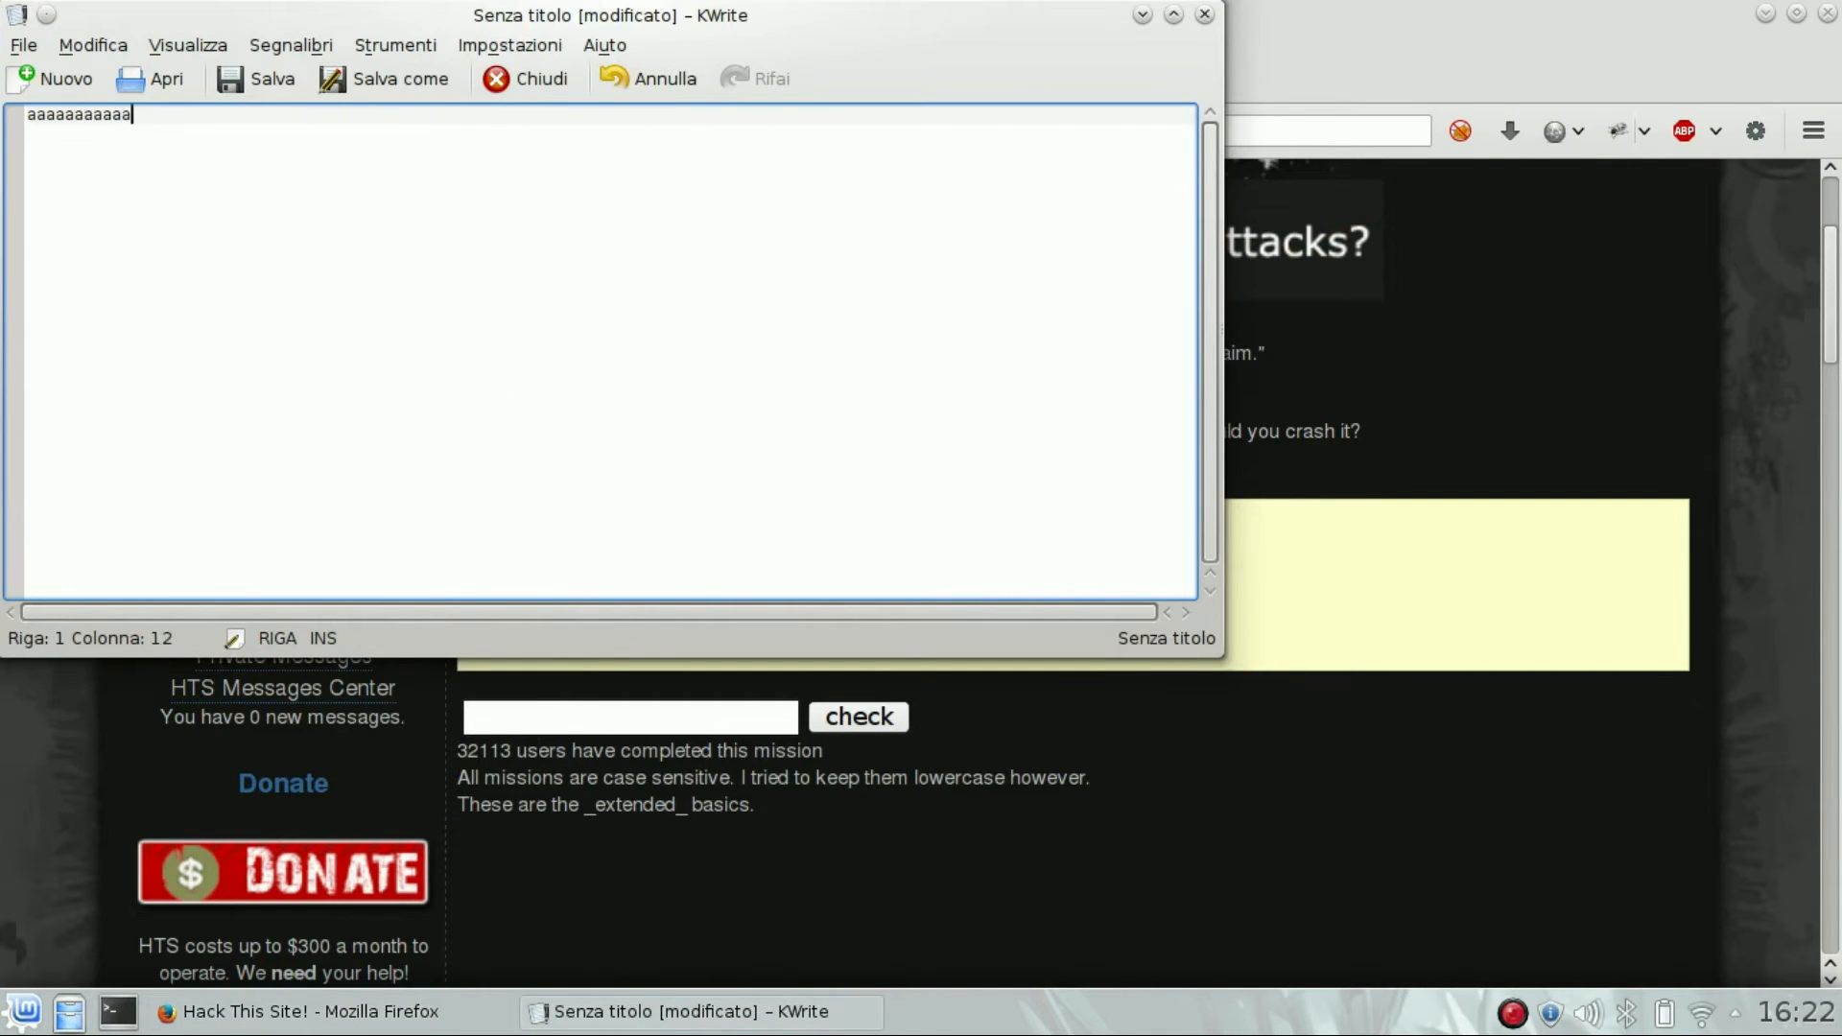
{"action": "type", "text": "aaaaaaaaaaaaaaaaaaaaaaaaaaaaaaaaaaaaaaaaaaaaaaaaaaaaaaaaaaaa"}
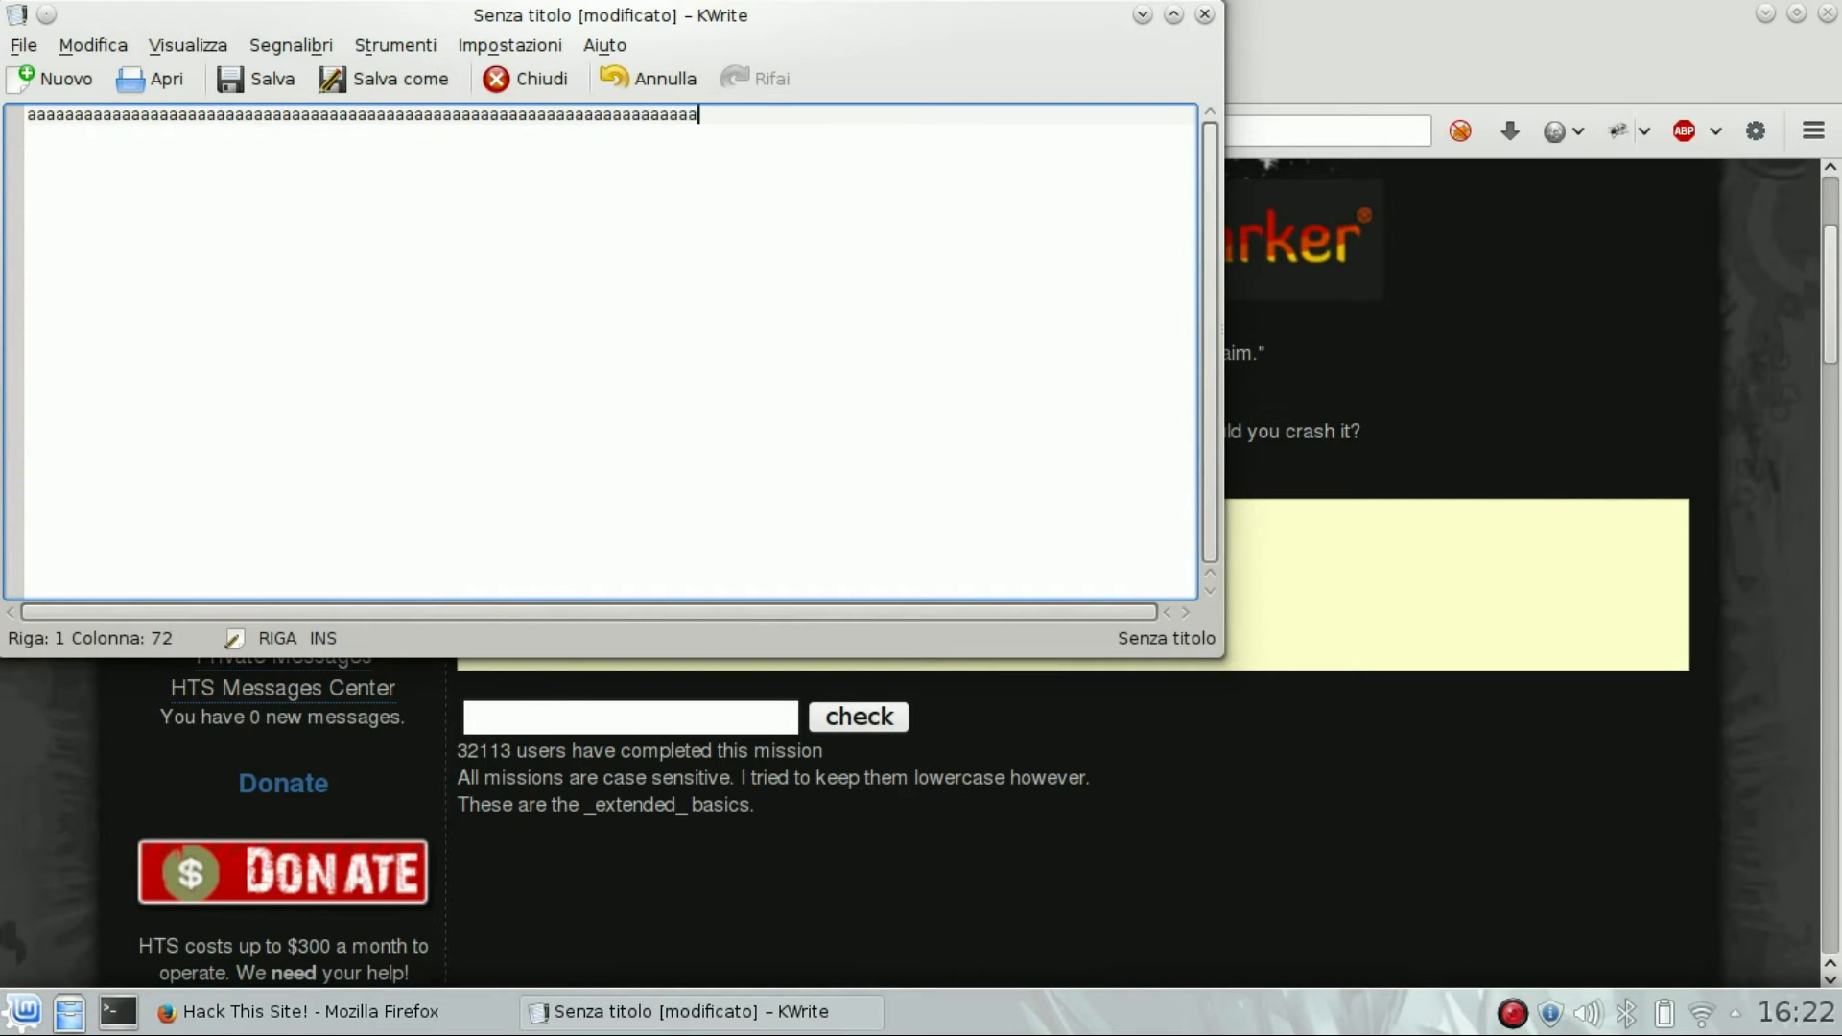
{"action": "type", "text": "aaaaaaaaaaa"}
{"action": "key", "text": "ctrl+a"}
{"action": "key", "text": "ctrl+v"}
{"action": "key", "text": "ctrl+v"}
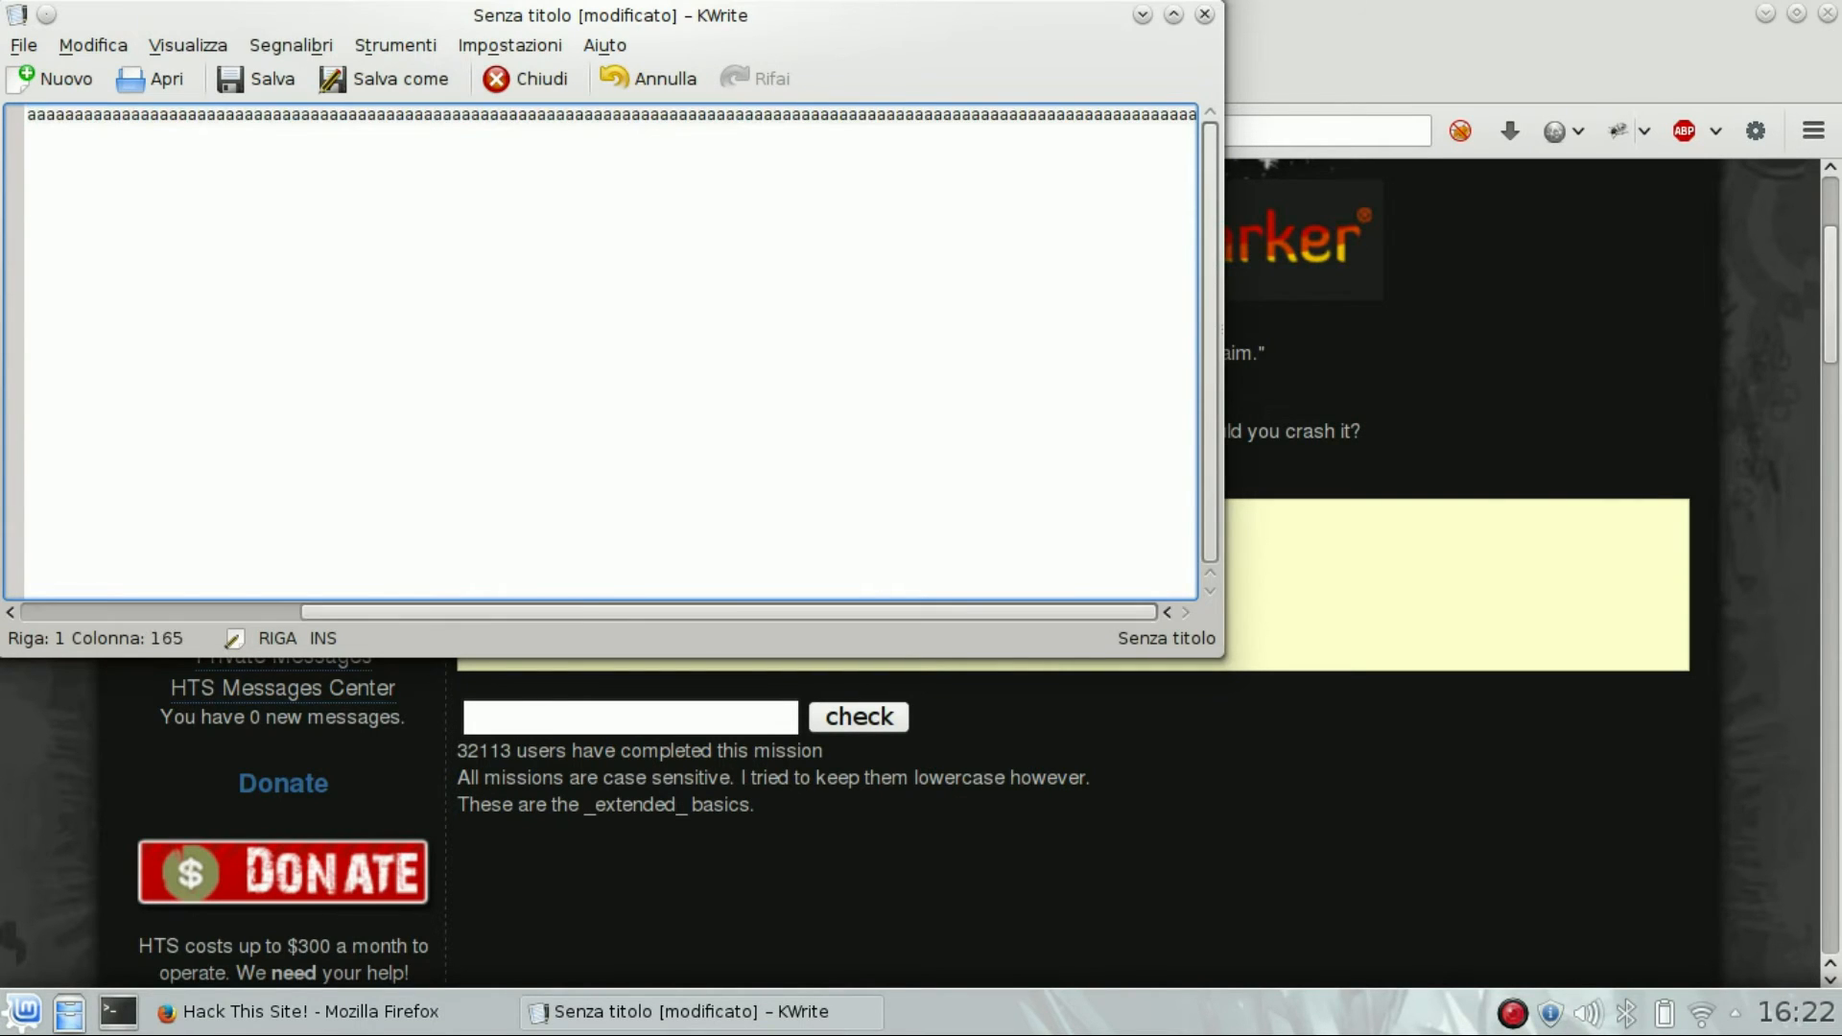
{"action": "key", "text": "ctrl+v"}
{"action": "key", "text": "ctrl+v"}
{"action": "key", "text": "ctrl+a"}
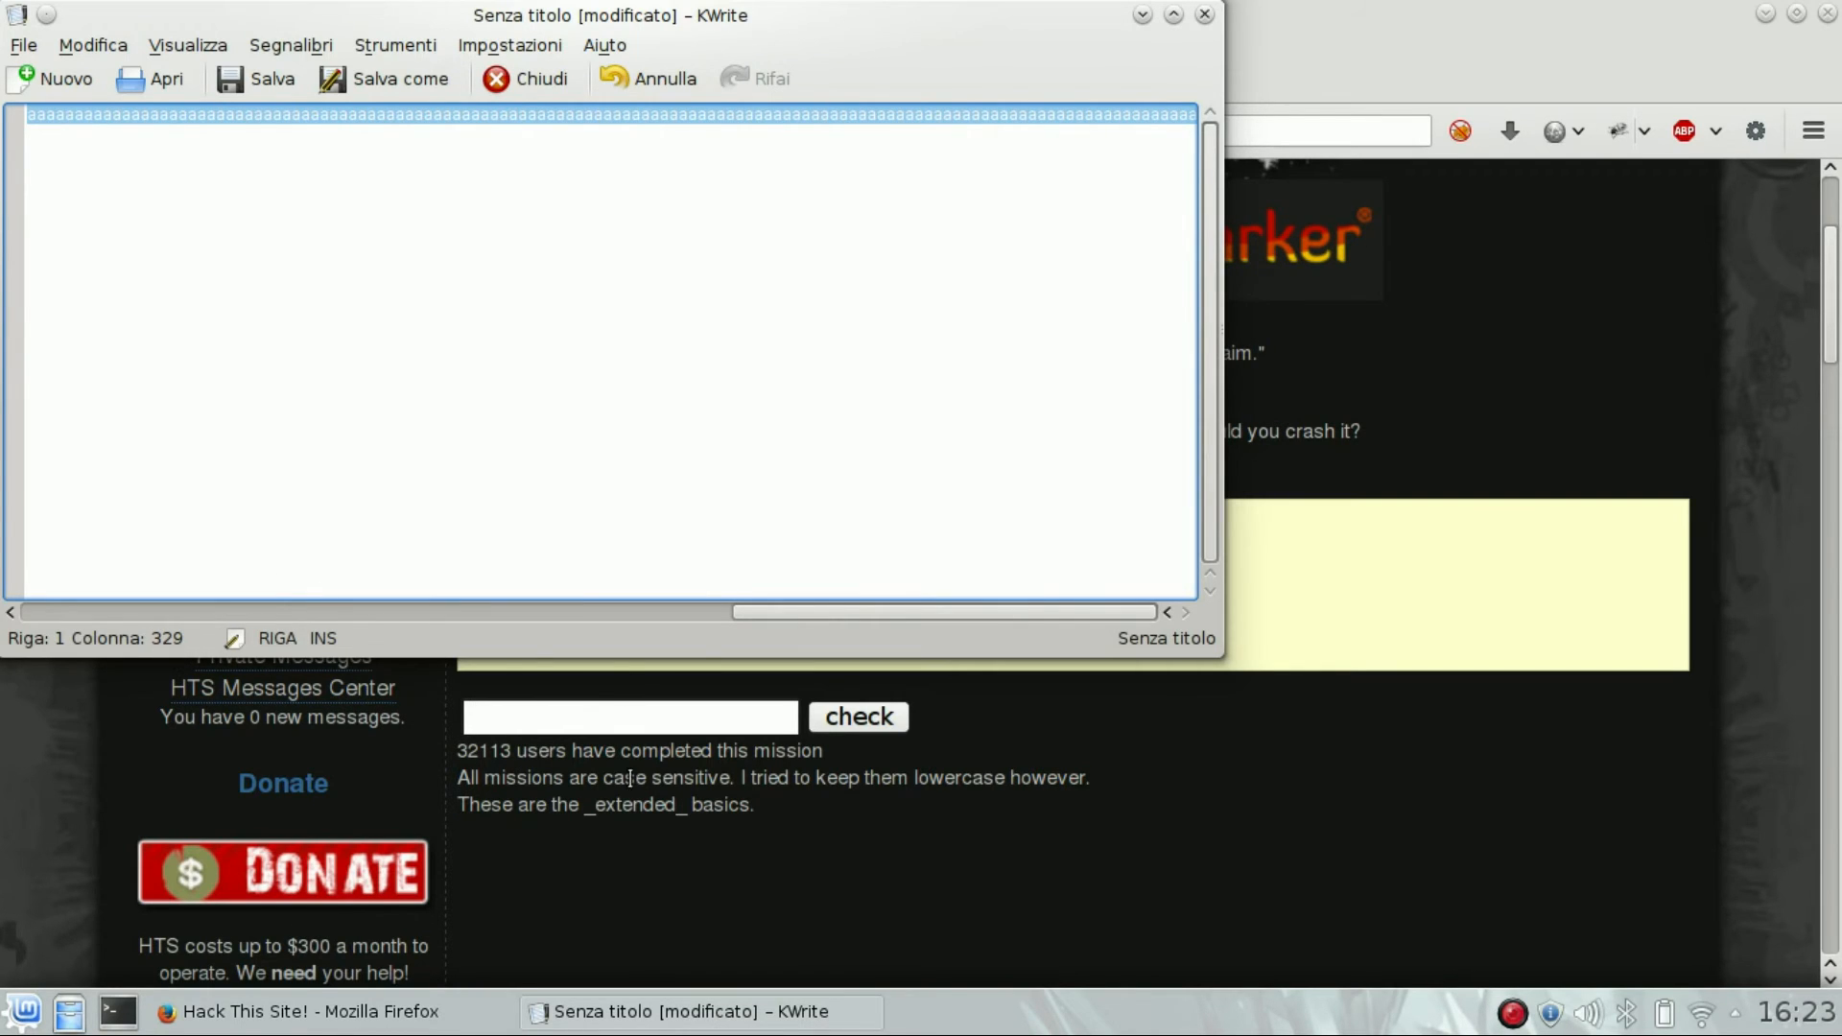
- Paste the 329-character 'a' string into the answer box and submit it for checking
{"action": "left_click", "coordinate": [490, 716]}
{"action": "right_click", "coordinate": [489, 717]}
{"action": "left_click", "coordinate": [553, 306]}
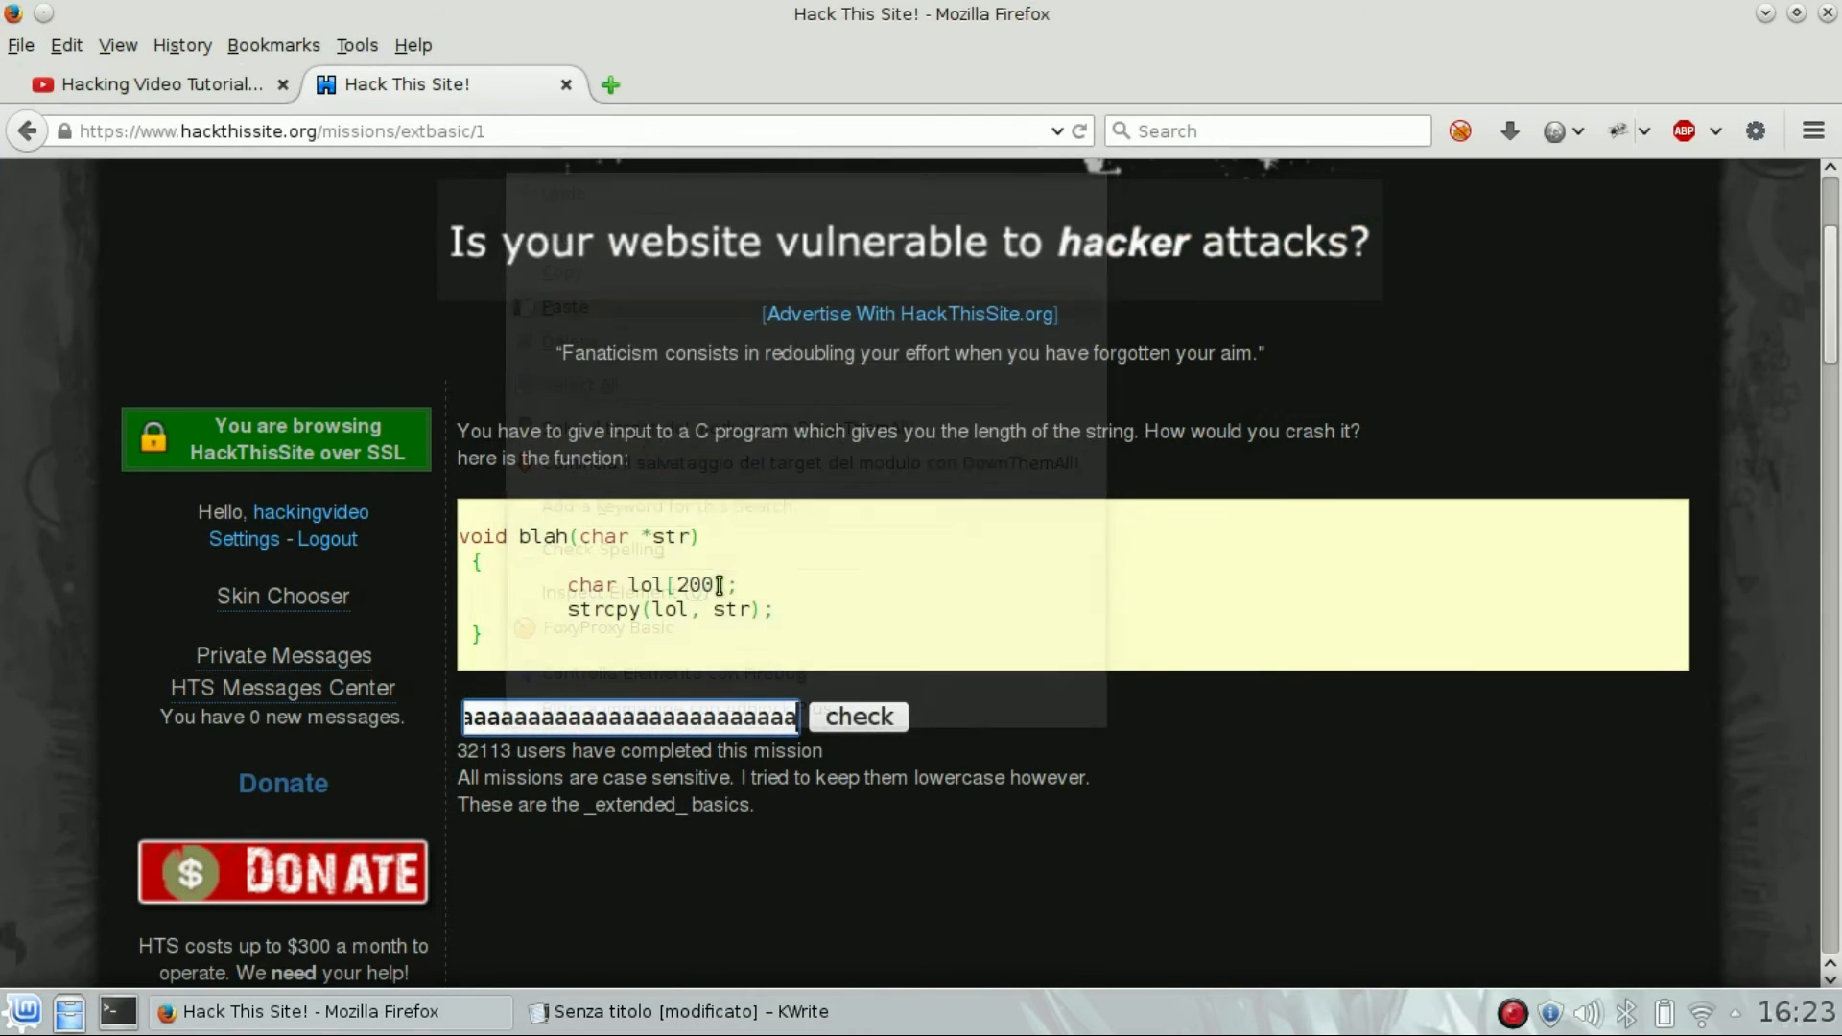
{"action": "left_click", "coordinate": [871, 716]}
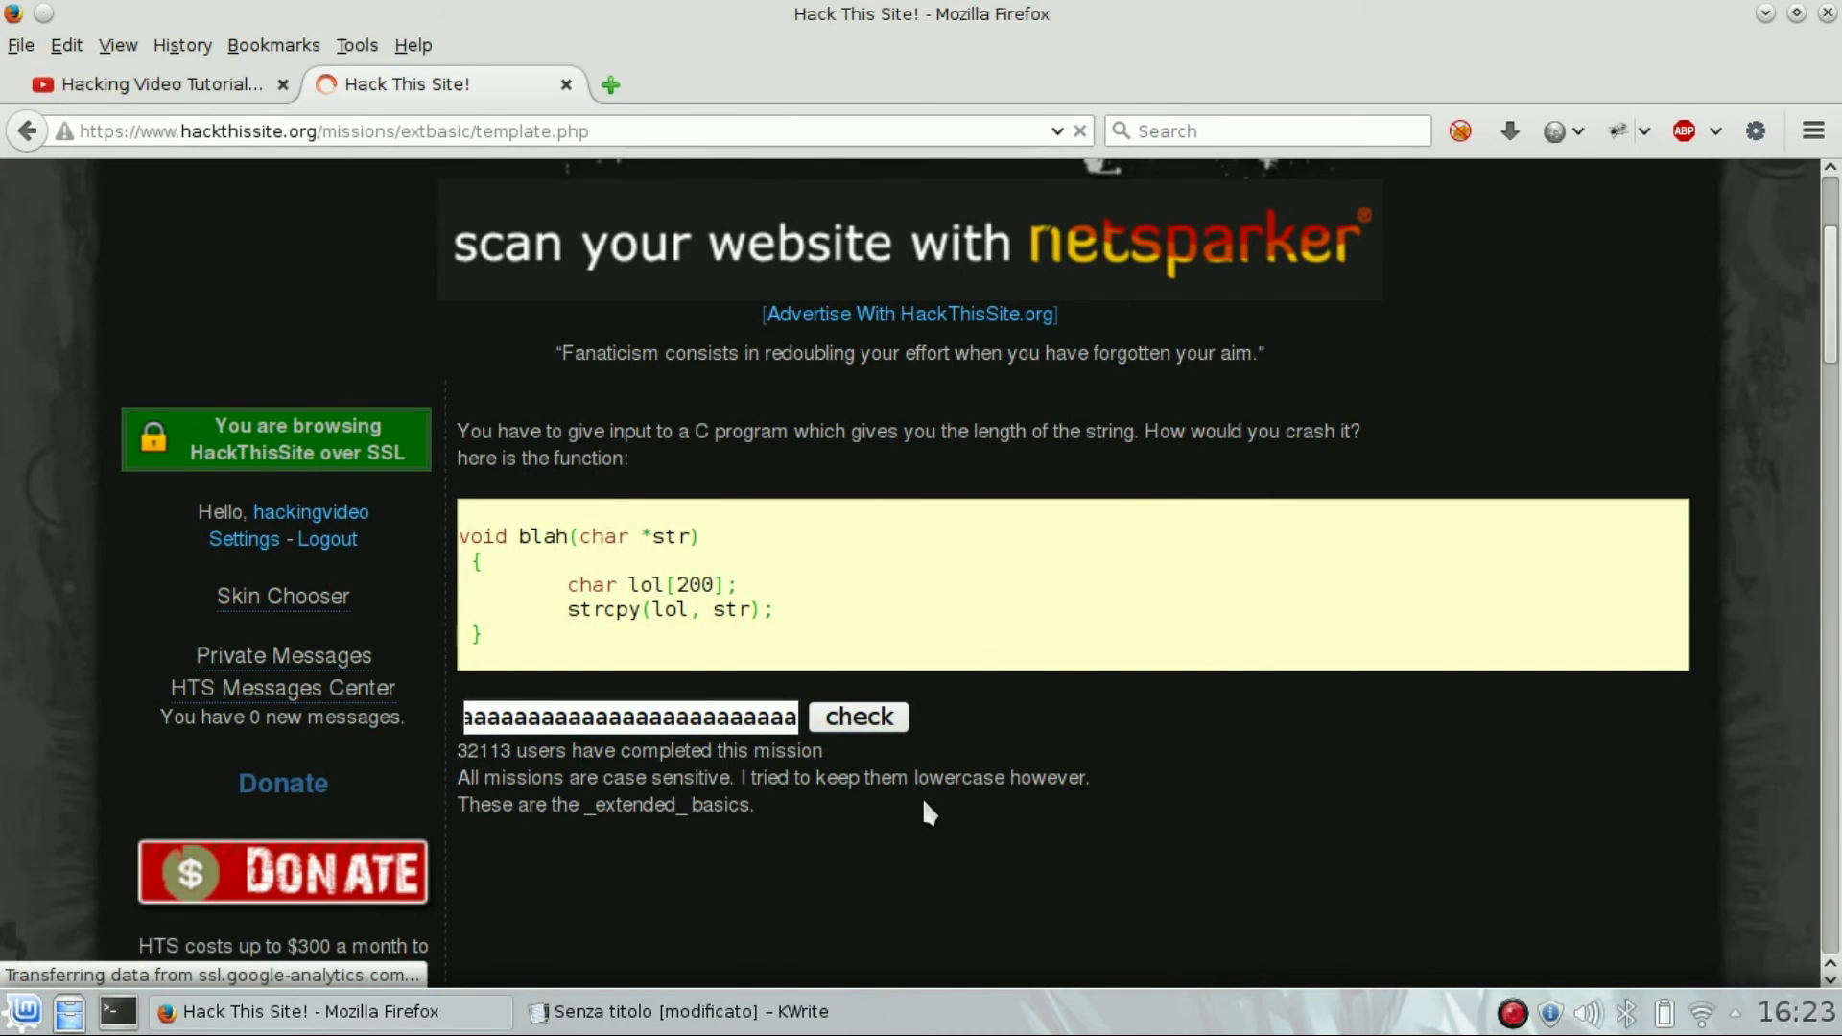
{"action": "scroll", "coordinate": [922, 798], "scroll_direction": "down", "scroll_amount": 4}
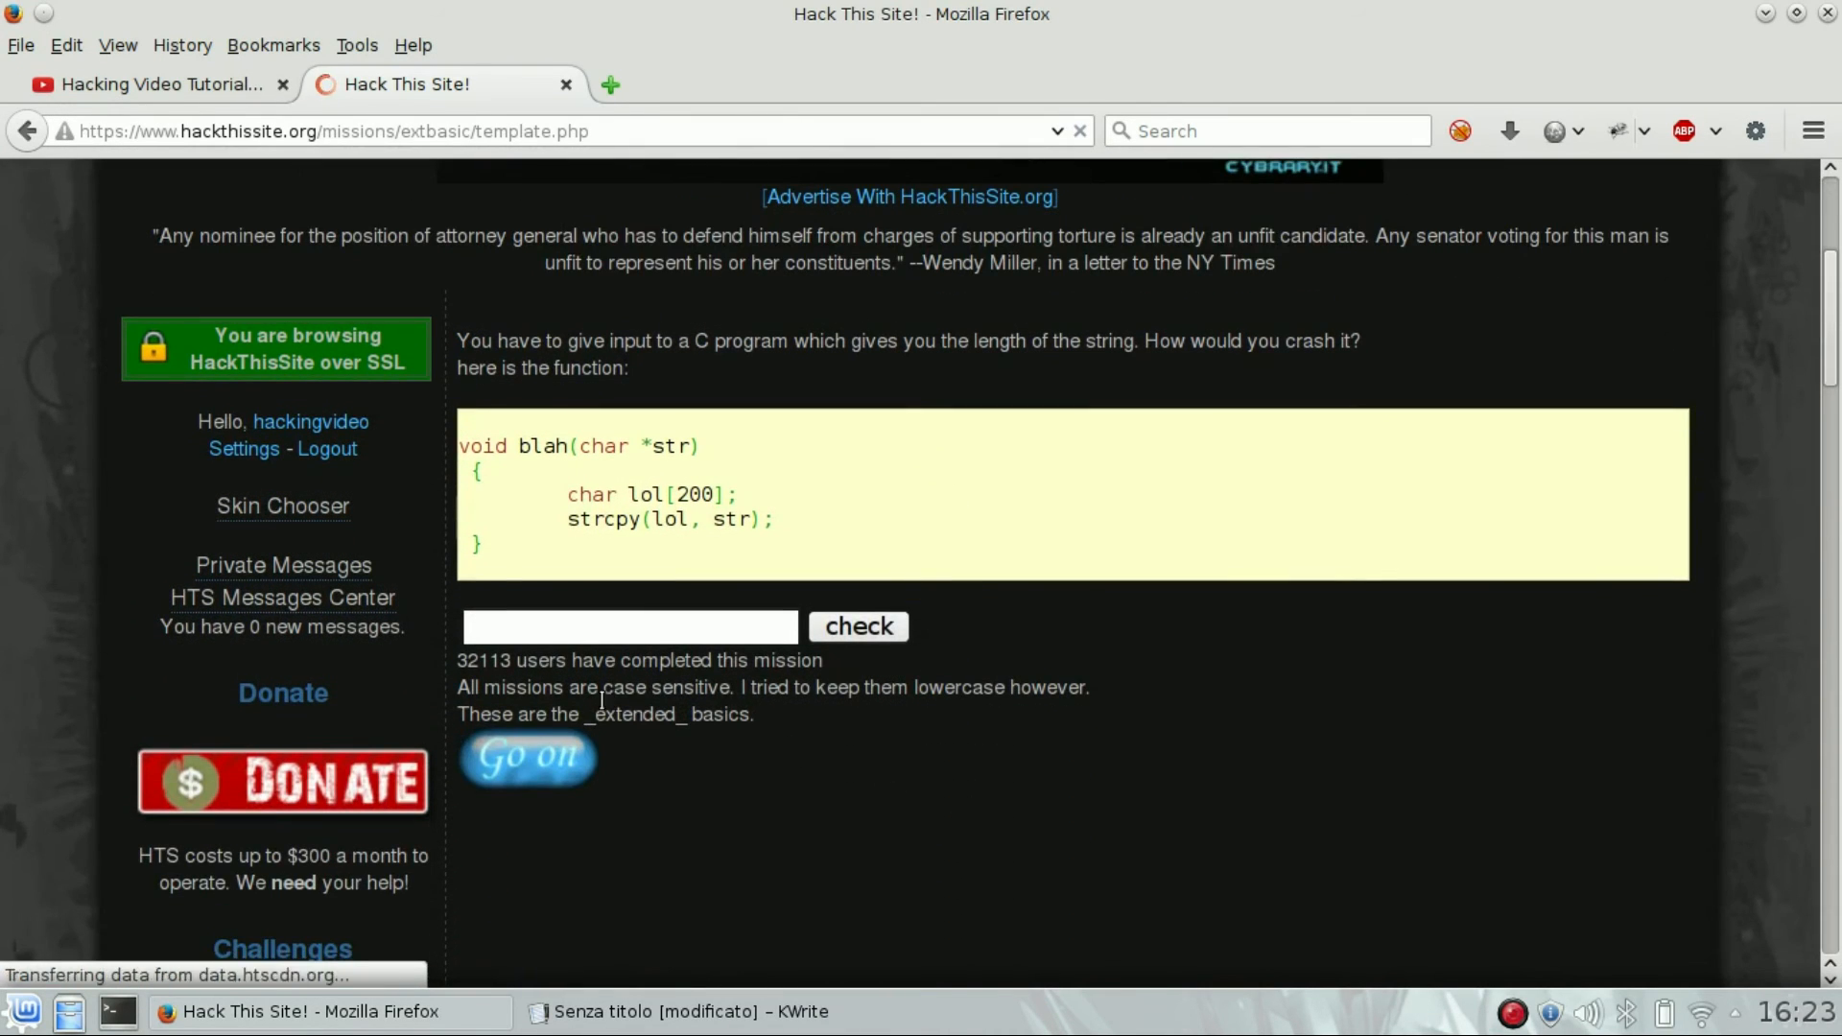